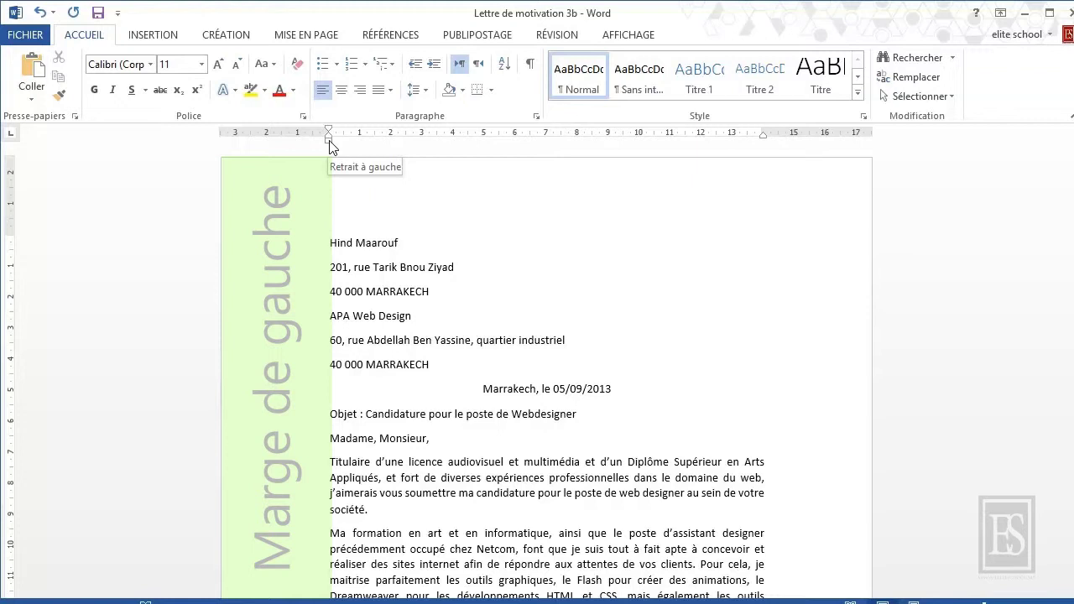
Indent the Ma formation and Créatif paragraphs about 2 cm from the left margin.
scroll(306, 193, down, 5)
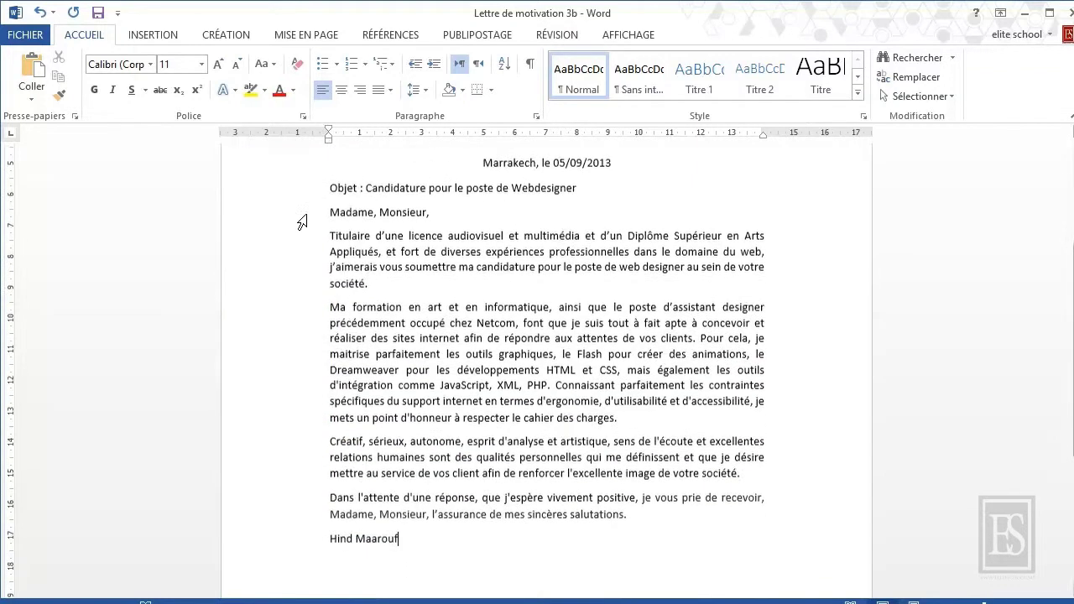
drag(304, 382, 305, 472)
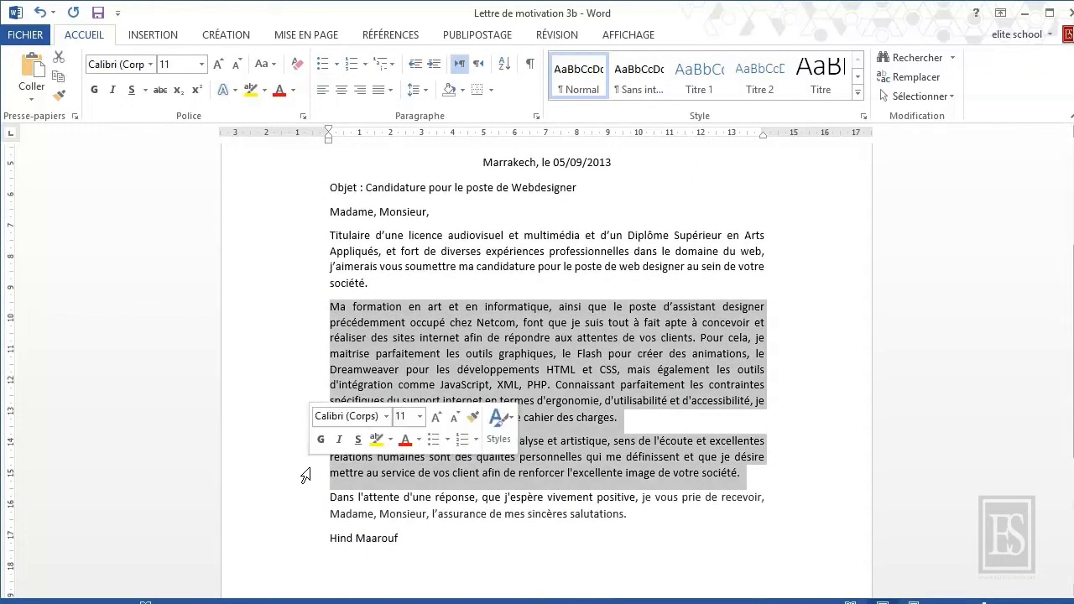
drag(327, 141, 382, 141)
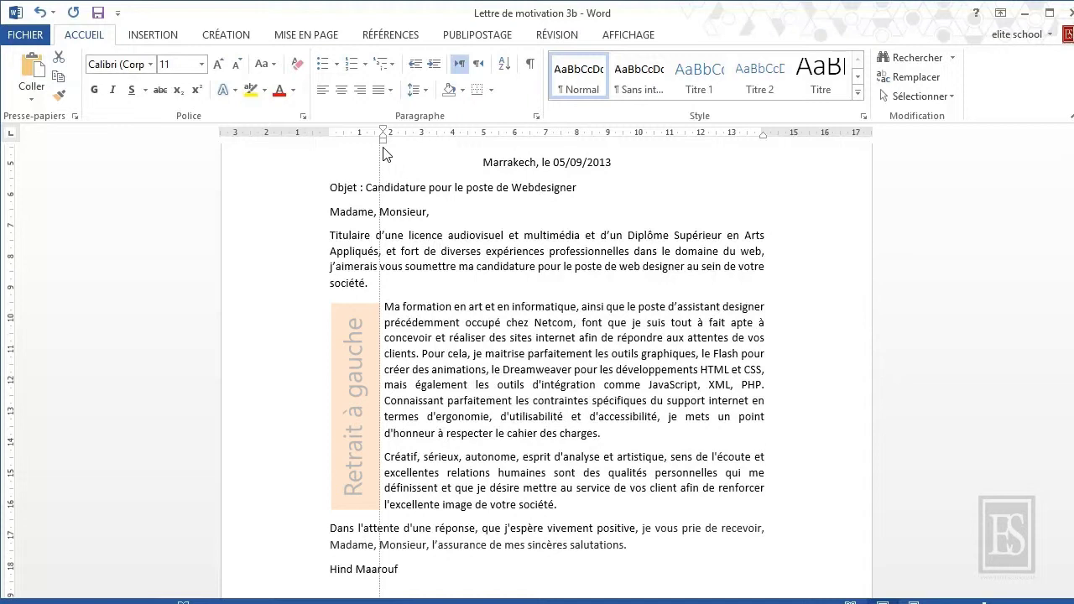
Reset the left indent of the Ma formation and Créatif paragraphs to 0 and readjust their right indent.
drag(383, 154, 328, 143)
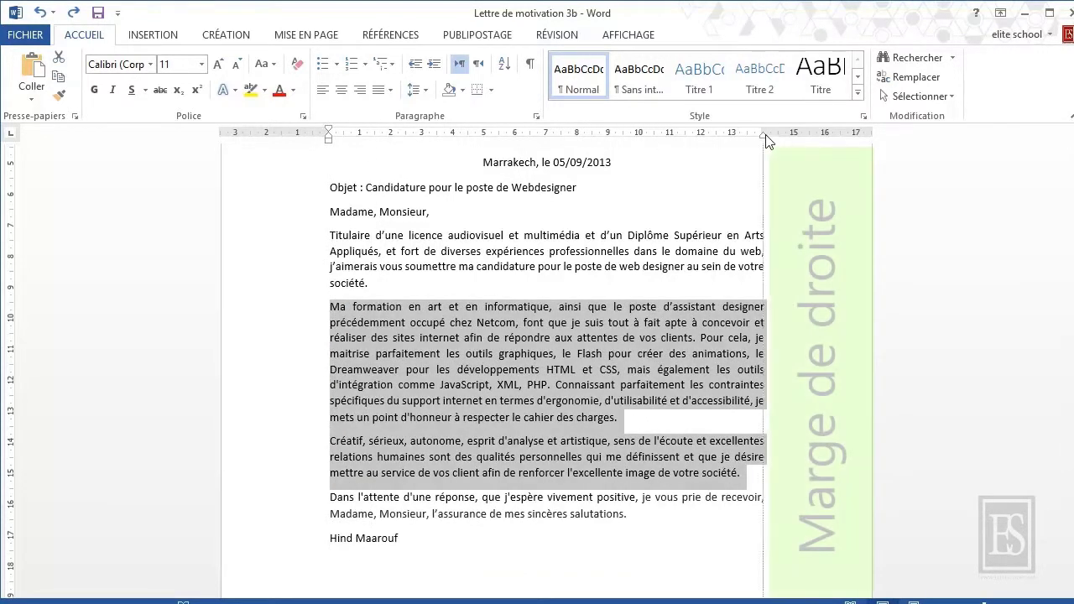
drag(763, 135, 702, 147)
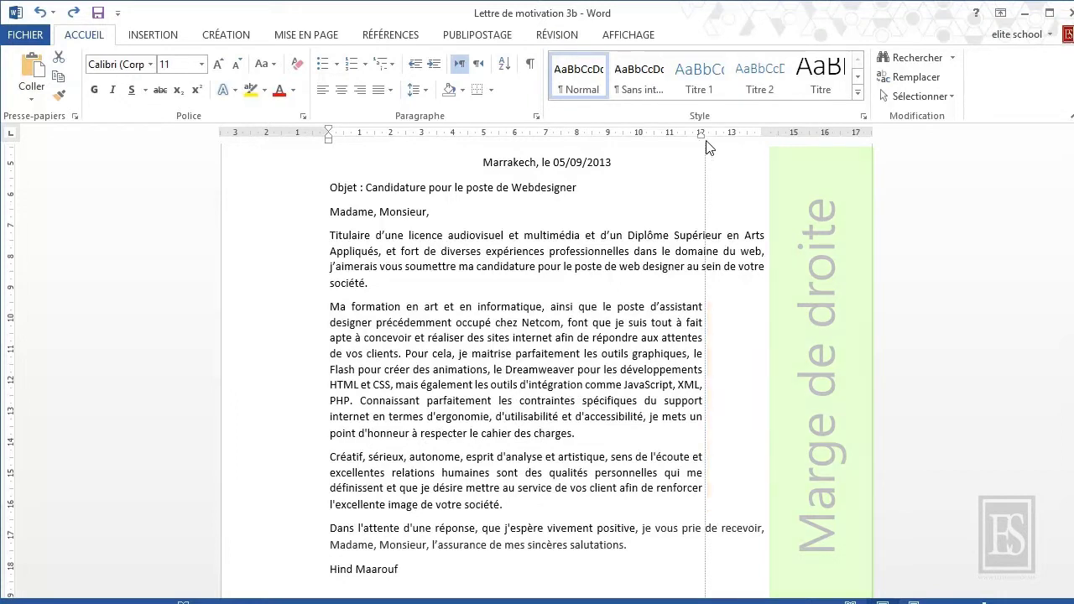
drag(703, 147, 762, 137)
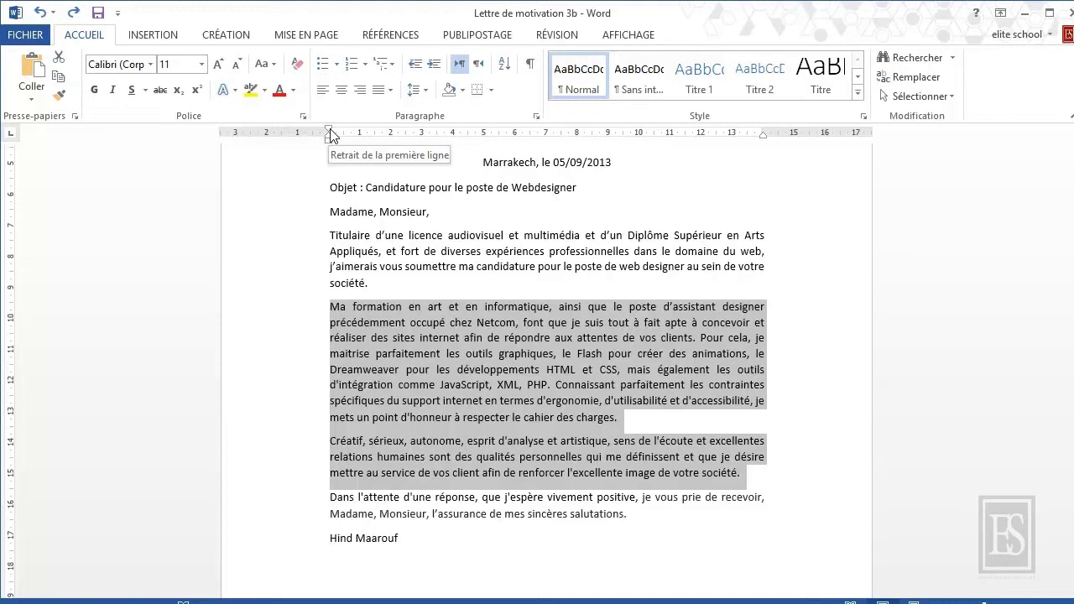
drag(330, 136, 390, 137)
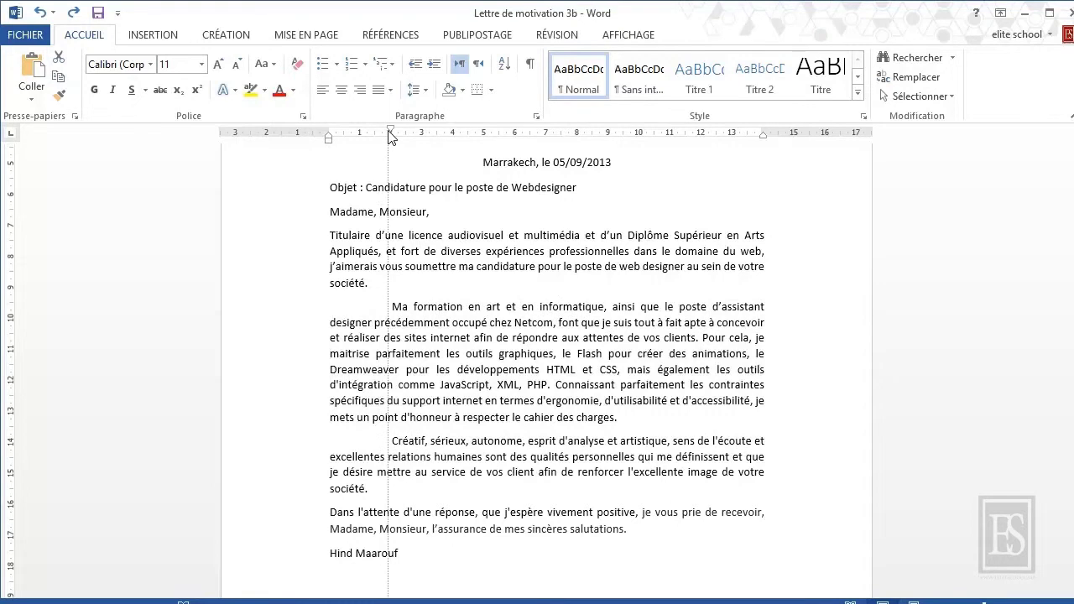
drag(390, 137, 328, 136)
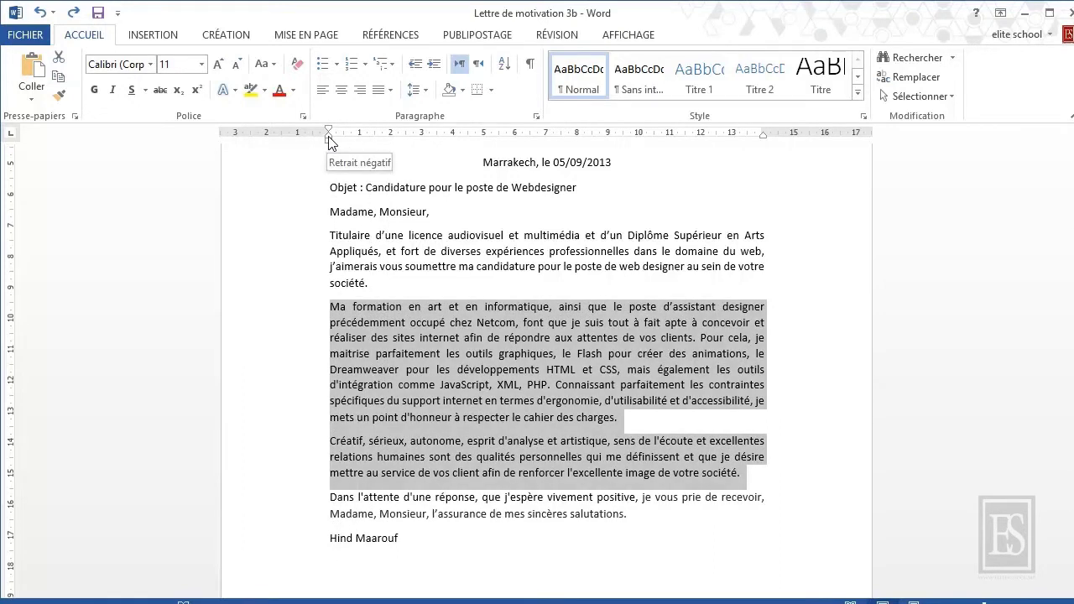
drag(328, 138, 414, 135)
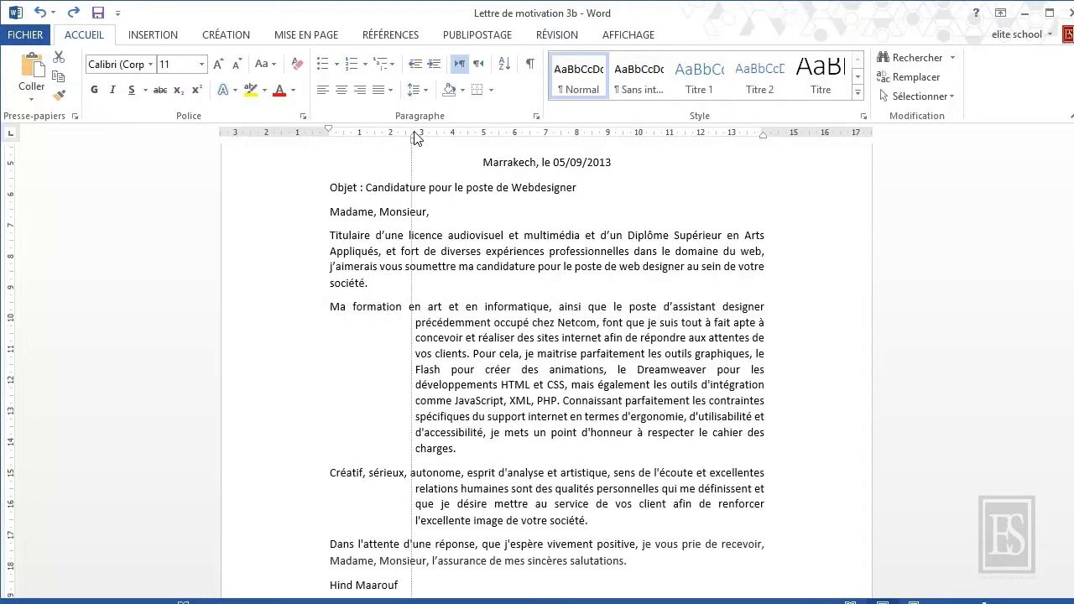
drag(417, 139, 361, 148)
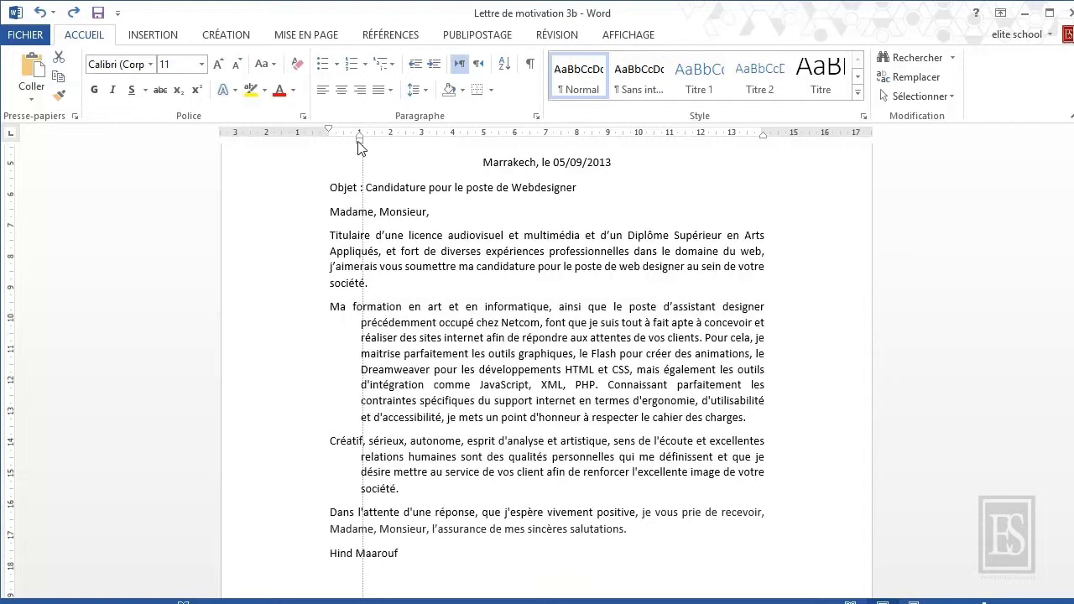
drag(360, 147, 262, 150)
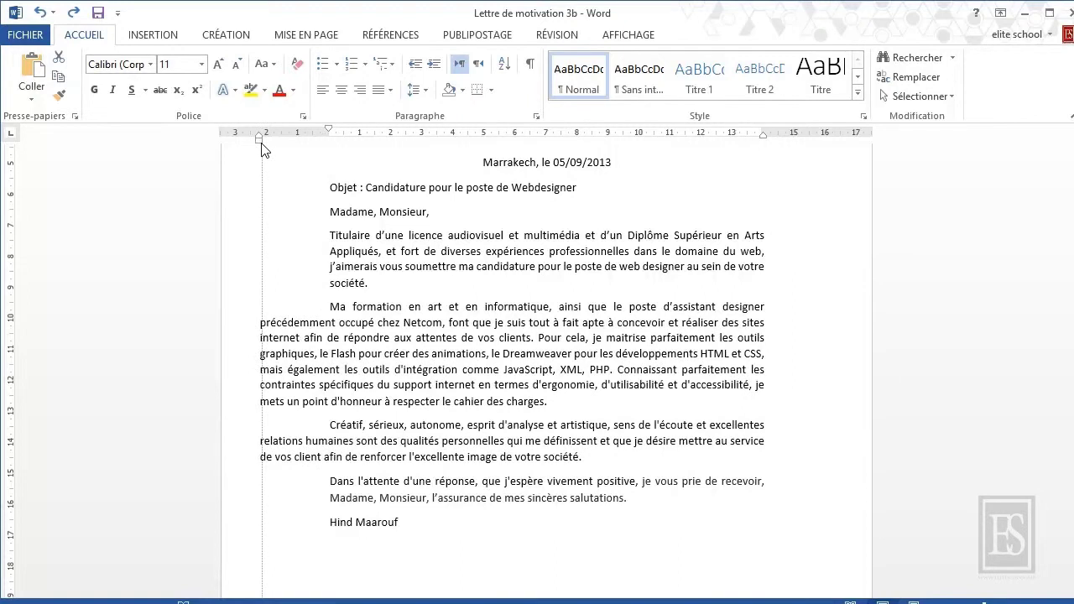
drag(262, 150, 332, 147)
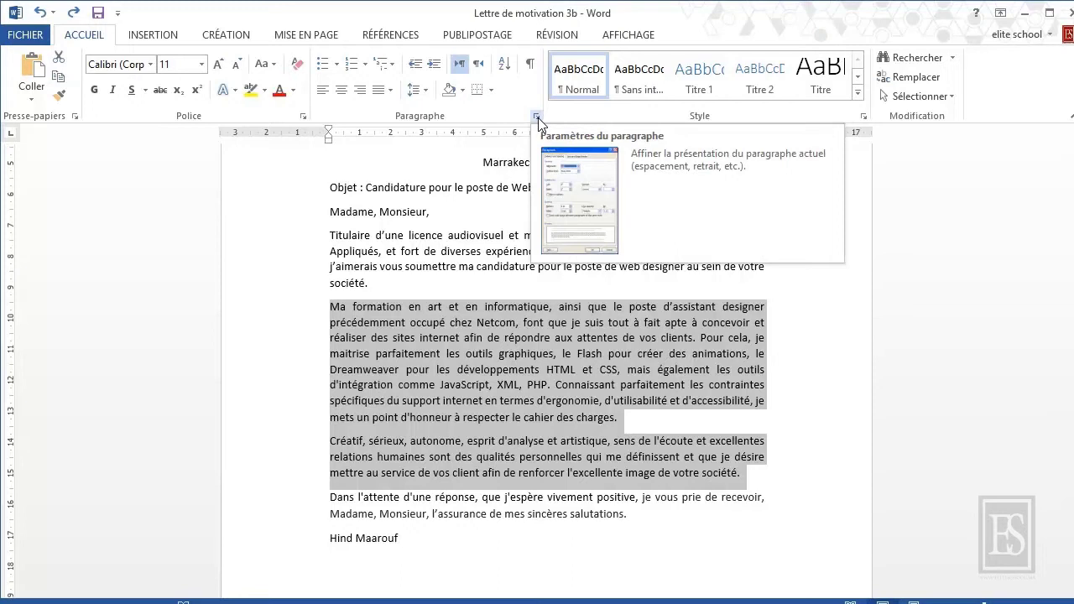
click(538, 116)
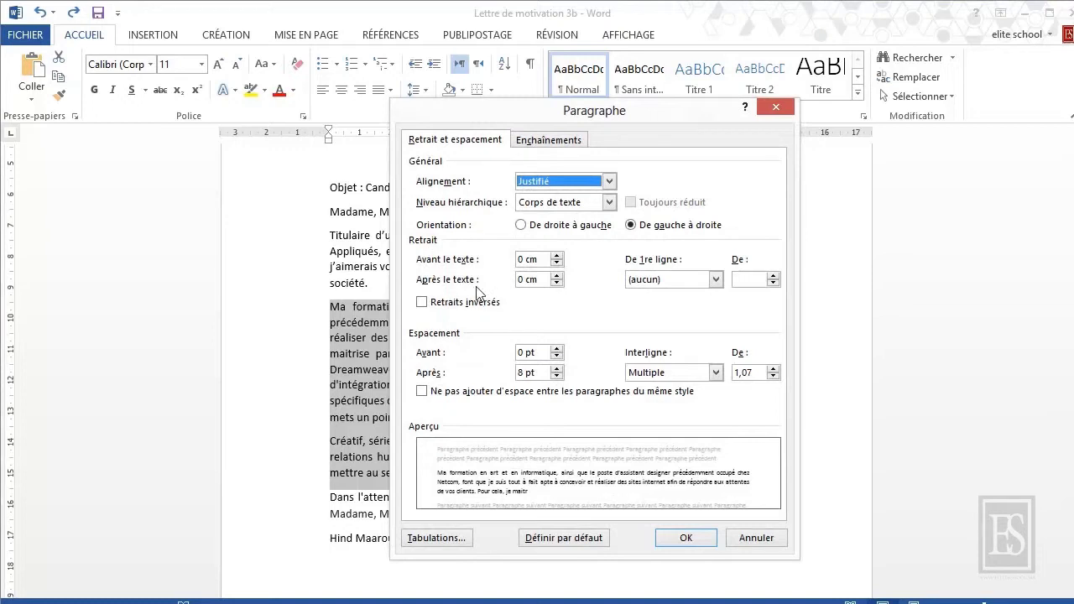
click(715, 282)
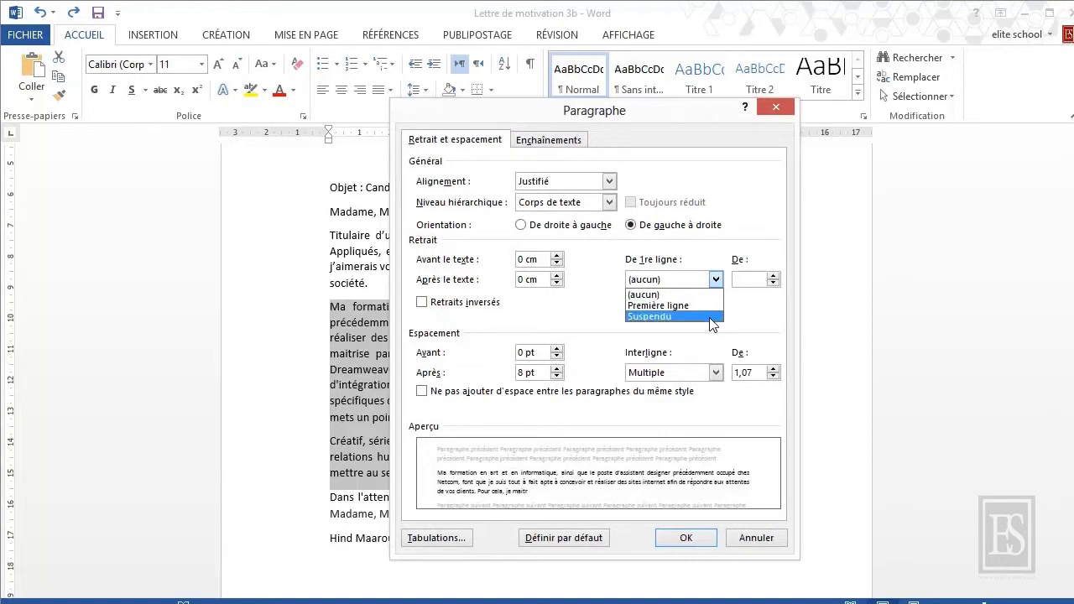
click(747, 320)
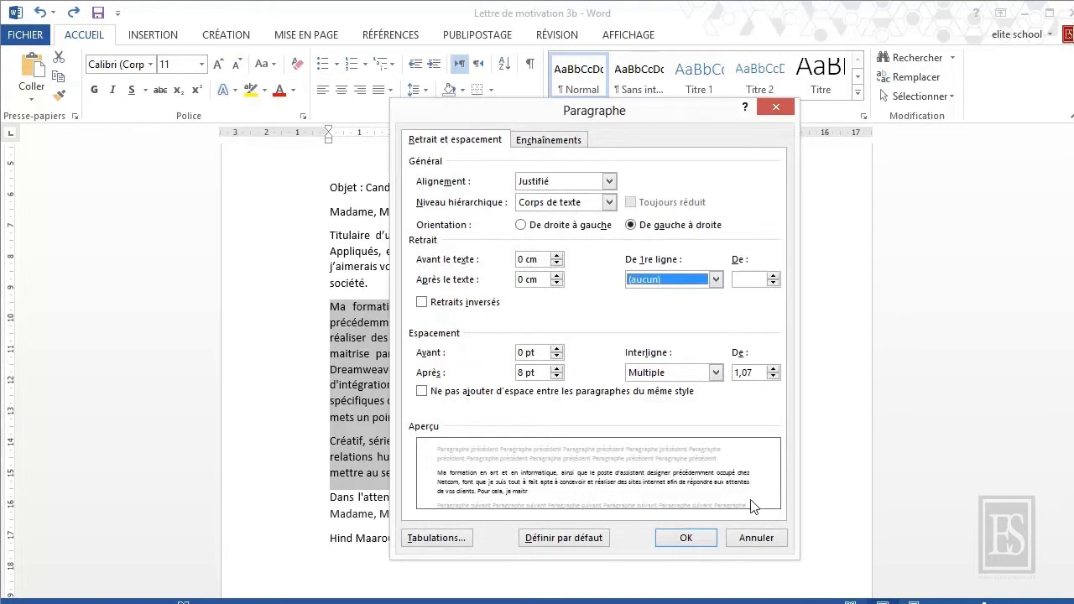
click(758, 538)
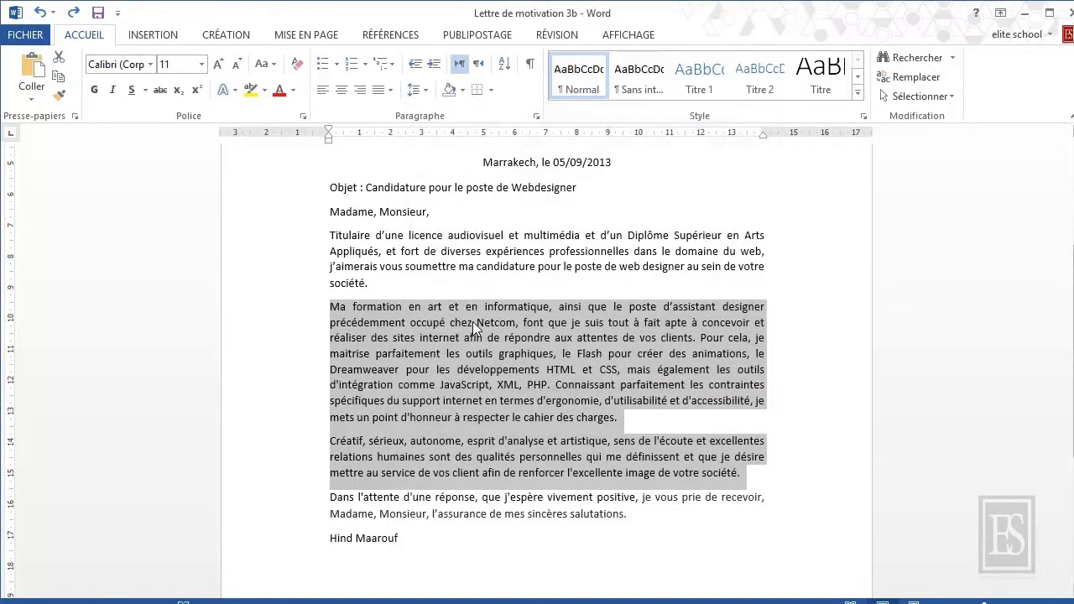
click(473, 322)
Shift the address lines and the signature line about 8 cm in from the left margin.
scroll(474, 322, up, 4)
scroll(474, 322, up, 1)
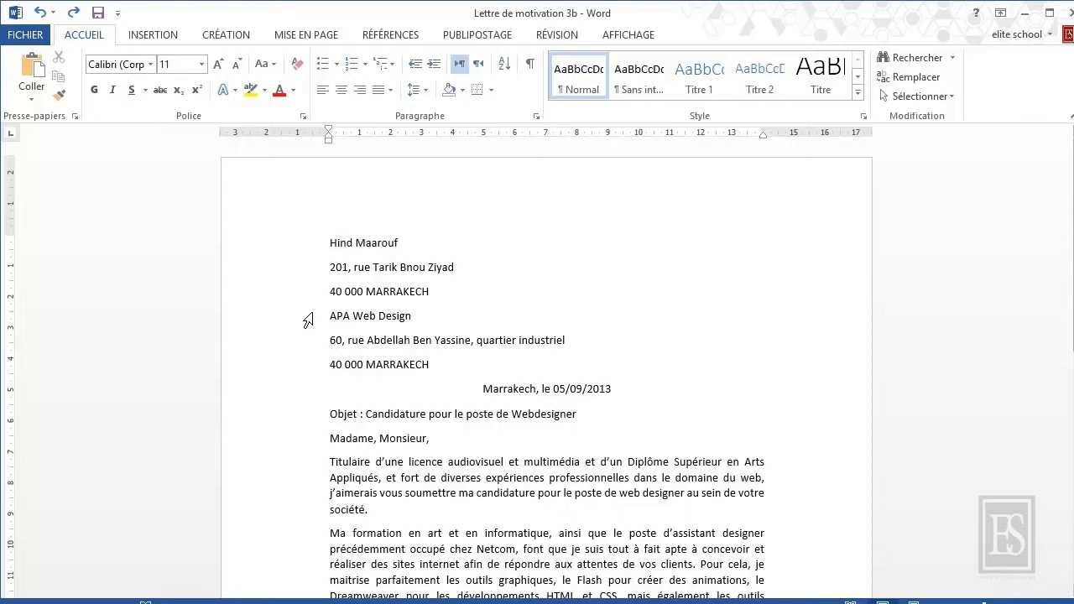
drag(307, 320, 306, 368)
scroll(305, 395, down, 5)
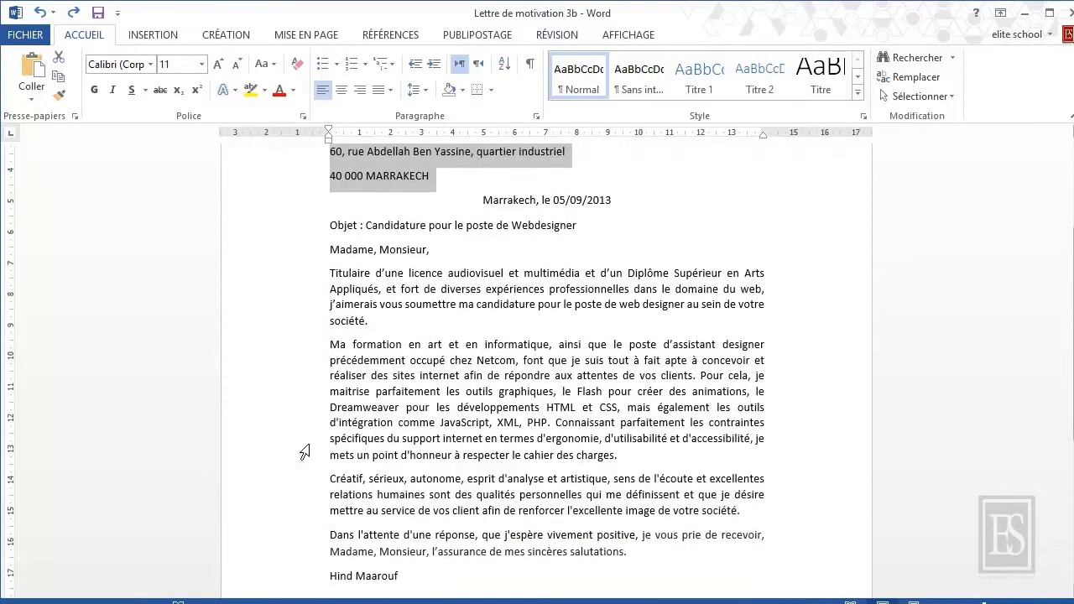
ctrl+click(290, 585)
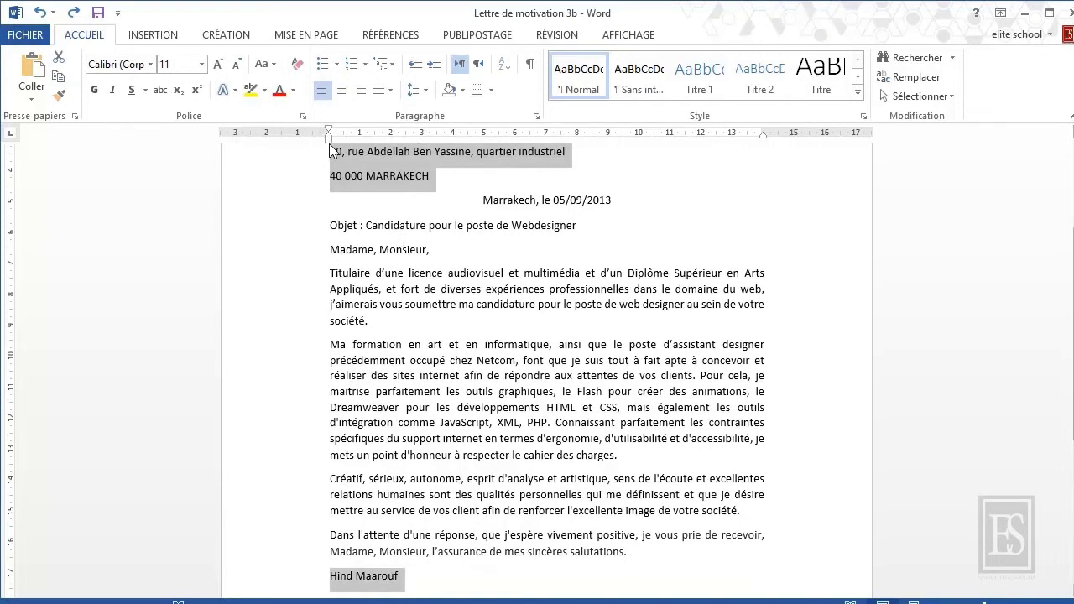
drag(329, 139, 578, 139)
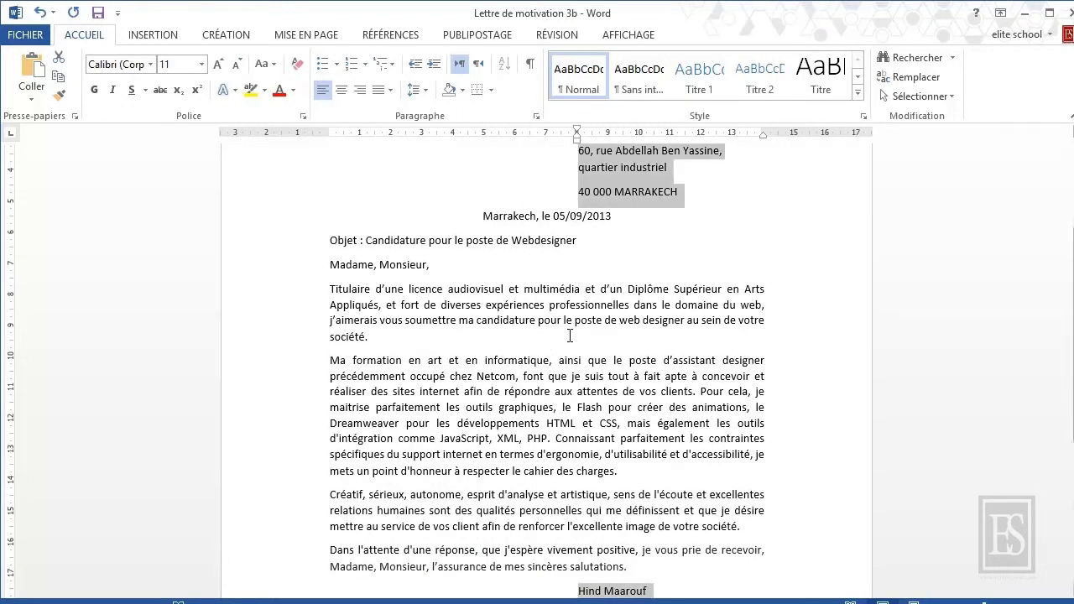
drag(299, 295, 314, 571)
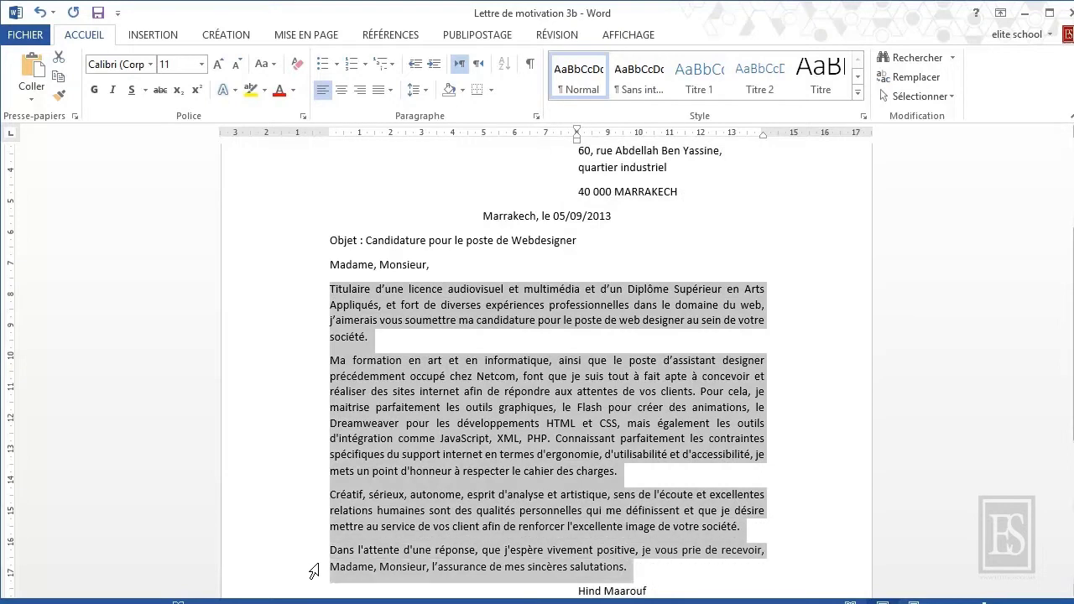
Give the four body paragraphs a Première ligne first-line indent of 1,5 cm.
click(538, 115)
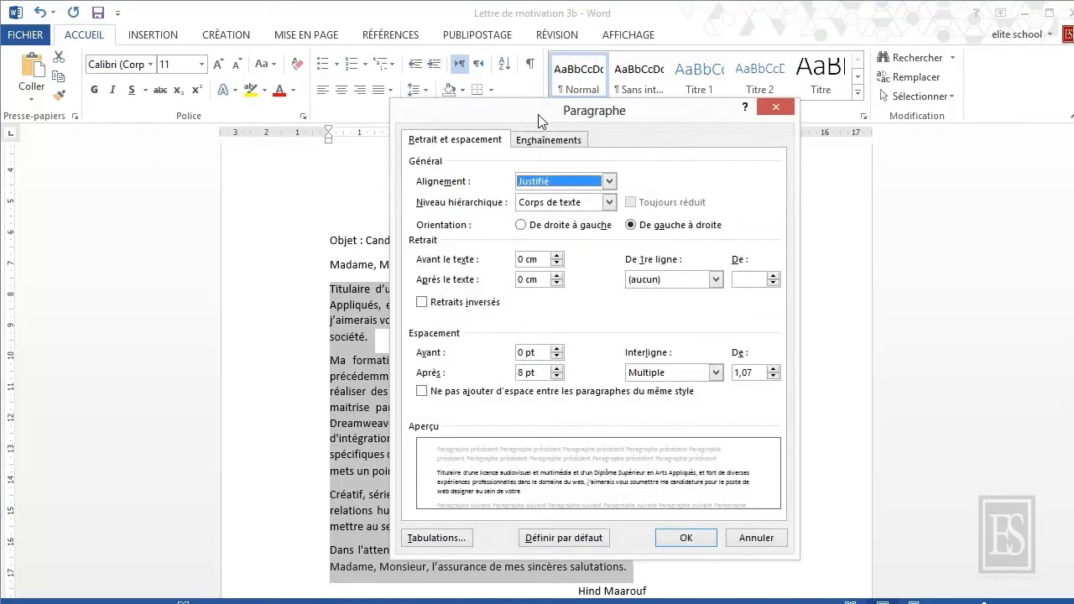
click(715, 279)
click(712, 311)
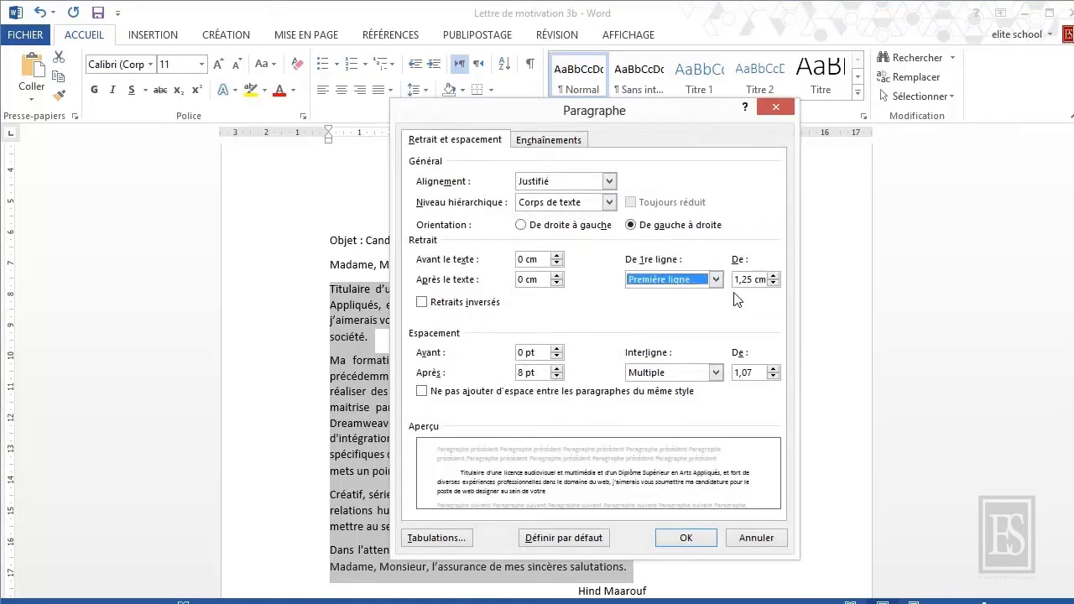
click(738, 280)
text(1,5cm)
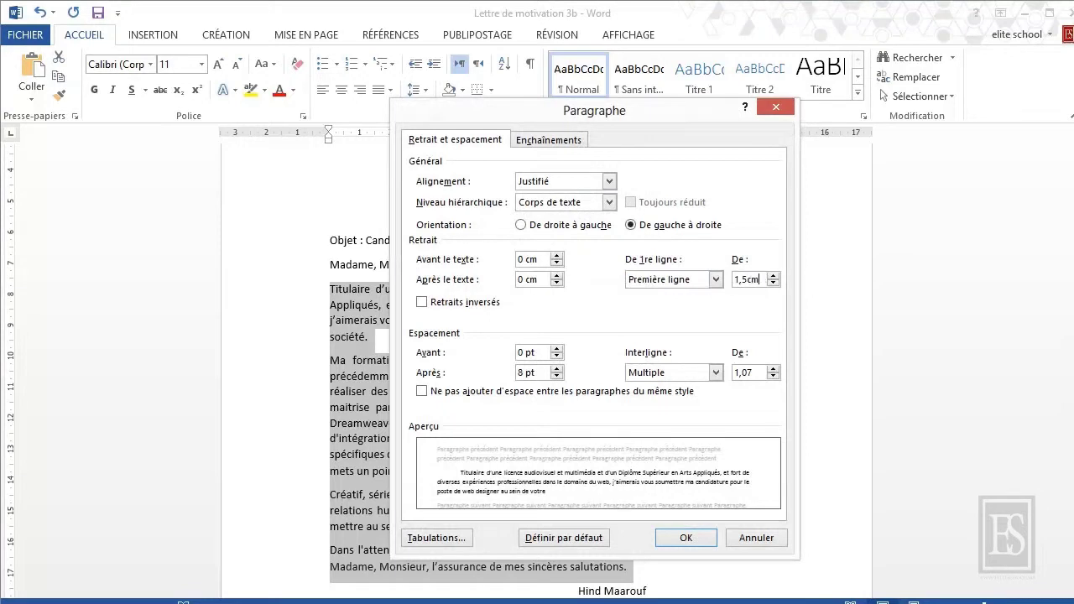
click(686, 539)
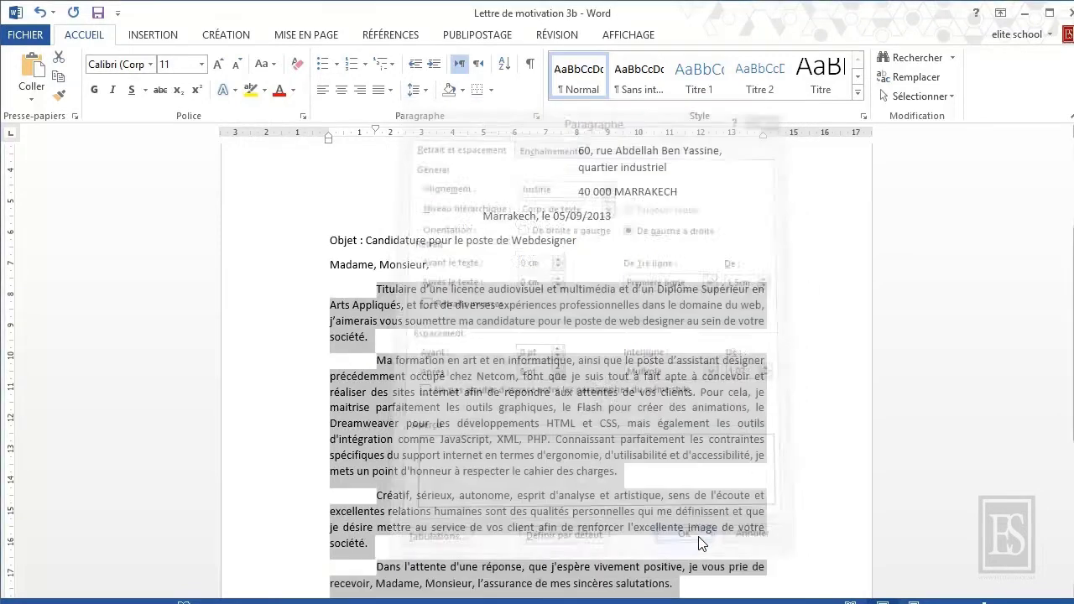
scroll(680, 485, down, 2)
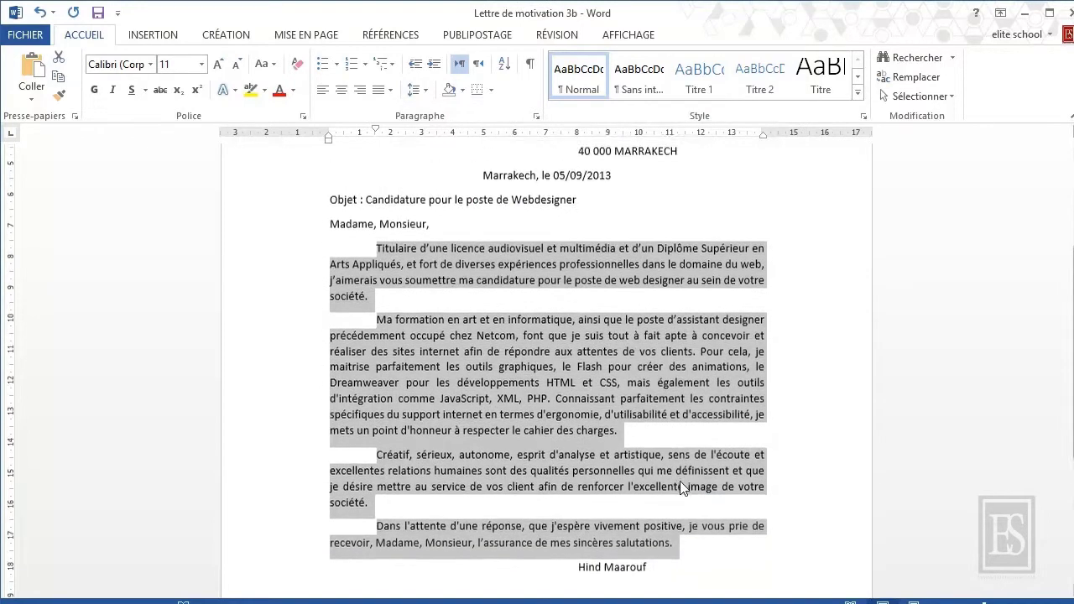
click(681, 485)
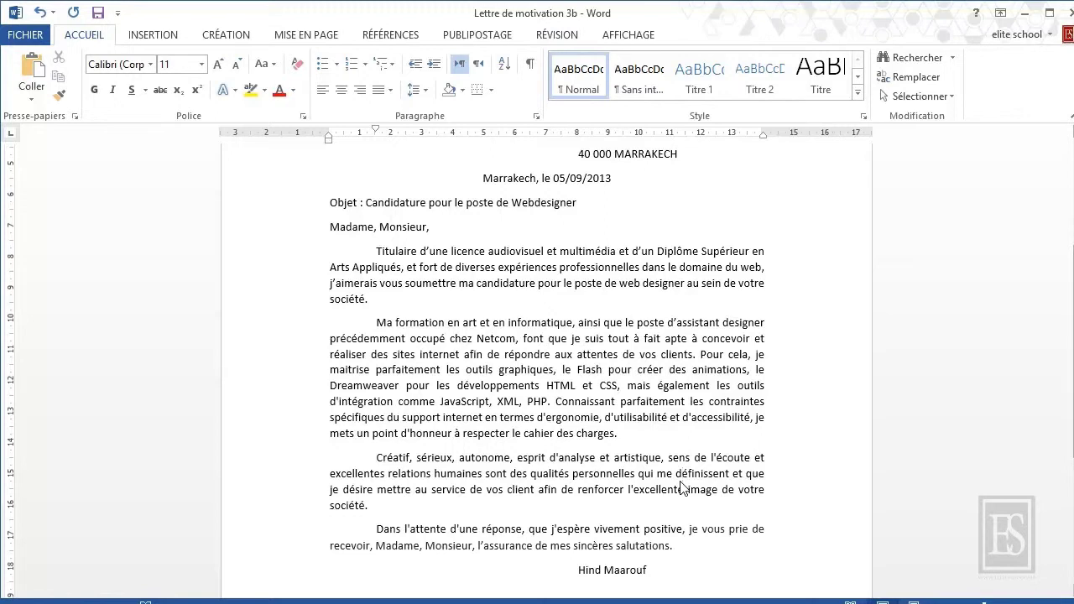
Through Enregistrer sous > Ordinateur, save the letter in chapitre3 as 'Lettre de motivation 3c'.
click(37, 34)
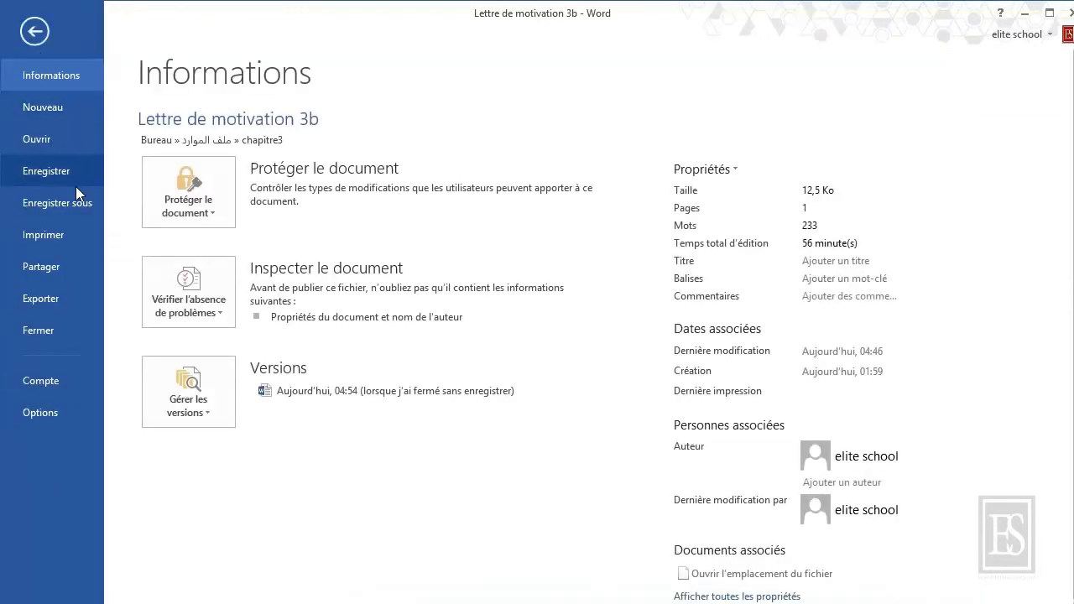
click(76, 205)
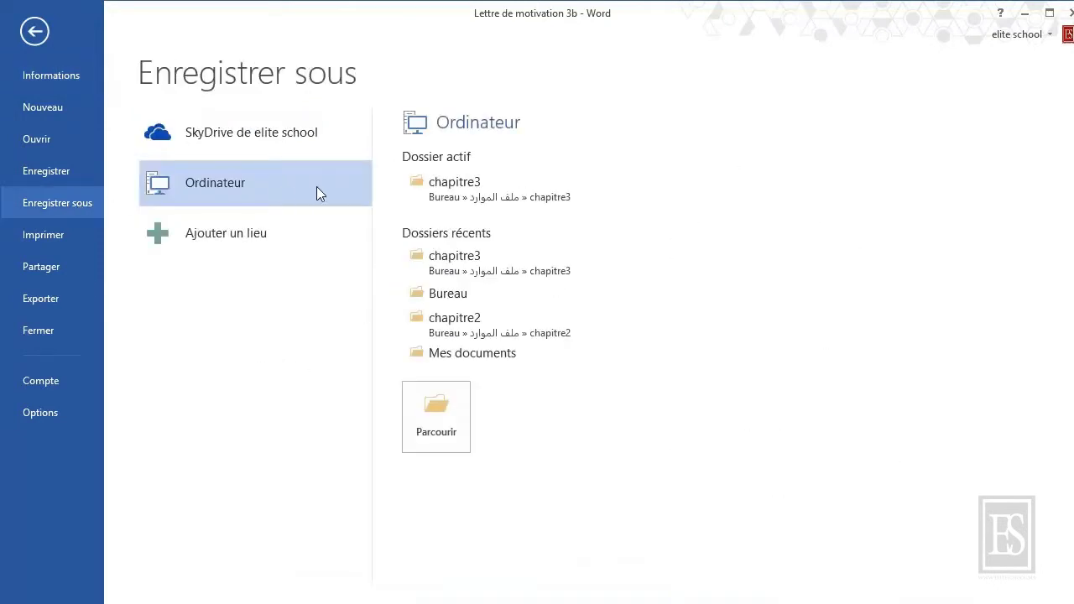
click(440, 425)
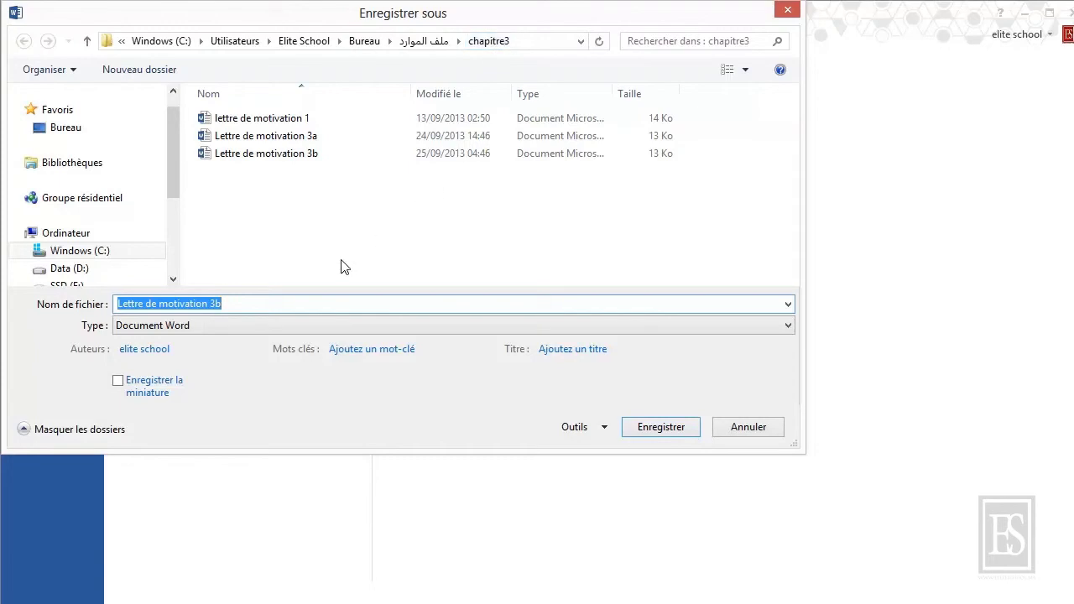
click(244, 306)
key(BackSpace)
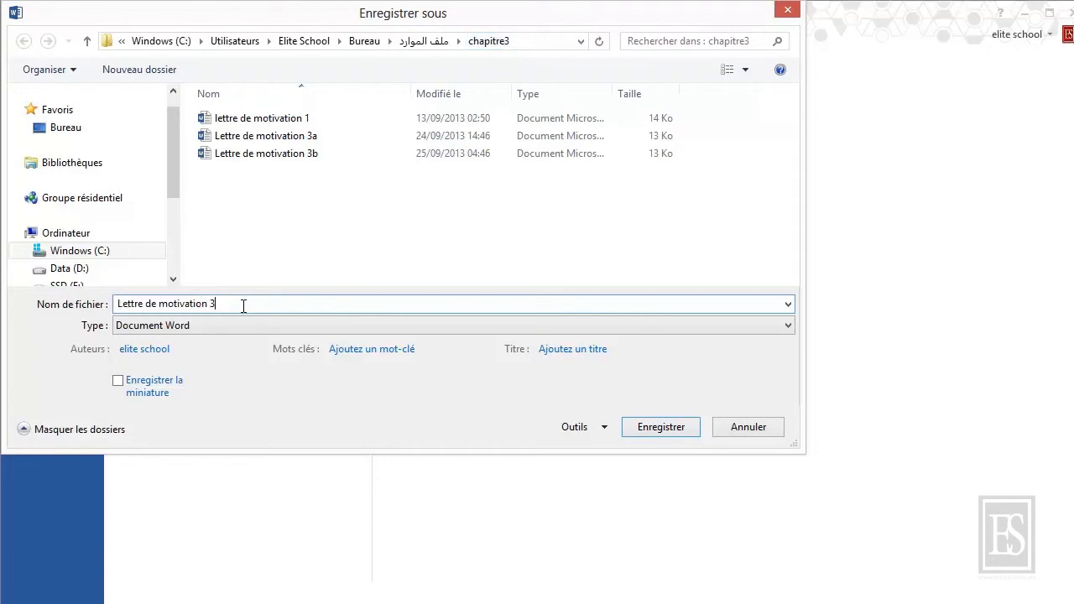
key(BackSpace)
text(3c)
click(644, 424)
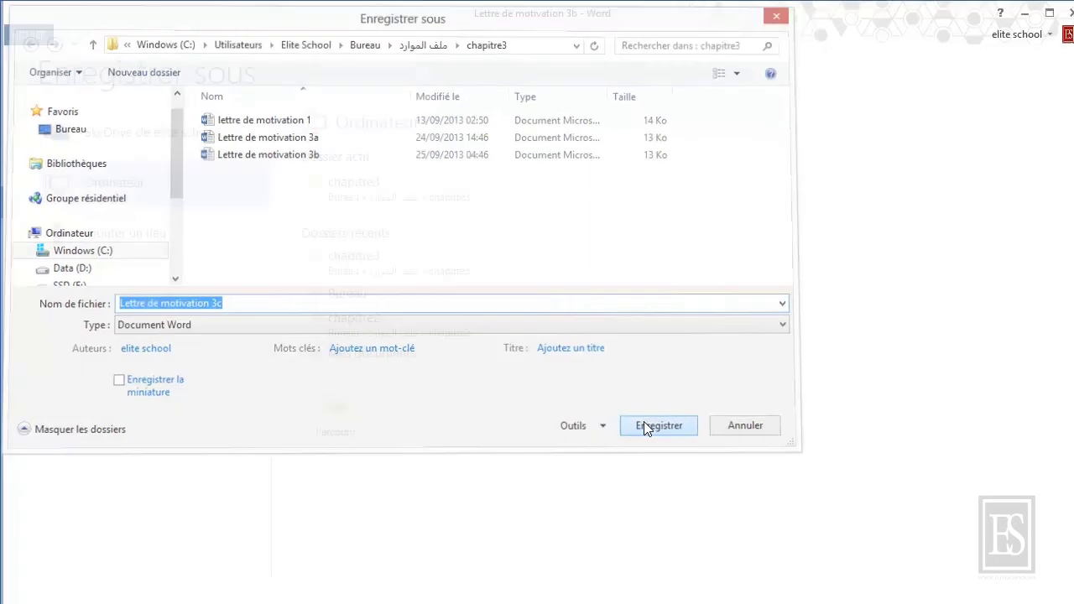